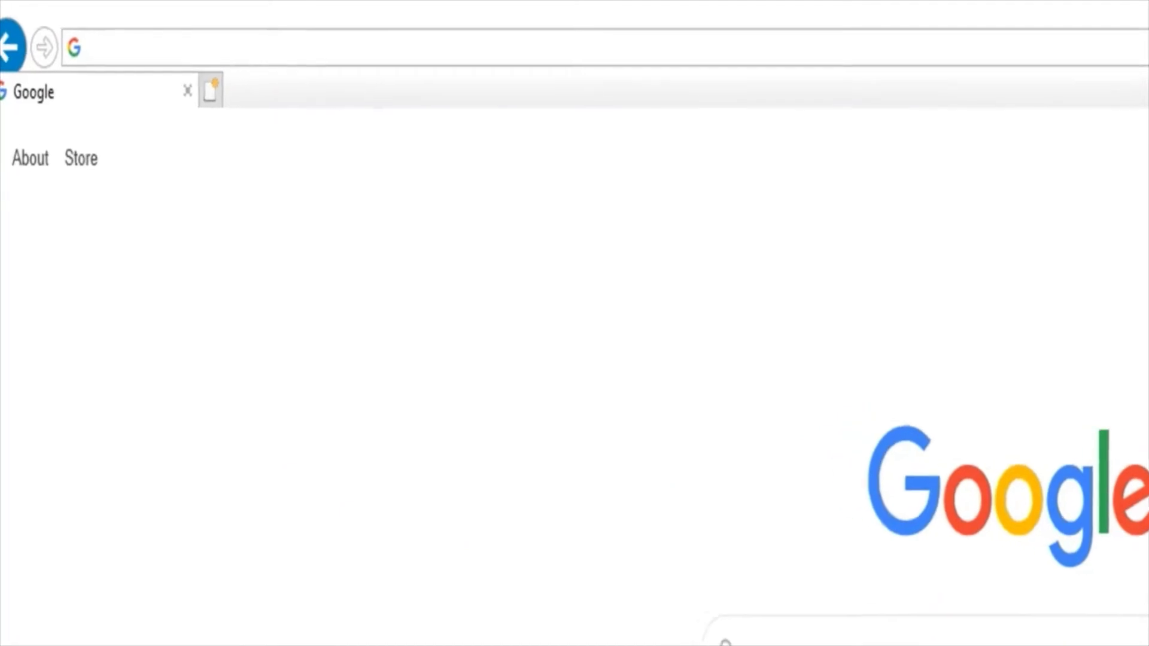
Step: Sign in at hudapps.hud.gov/HUD_Systems with your User ID and password
type("https://hudapps.hud.gov/HUD_Systems")
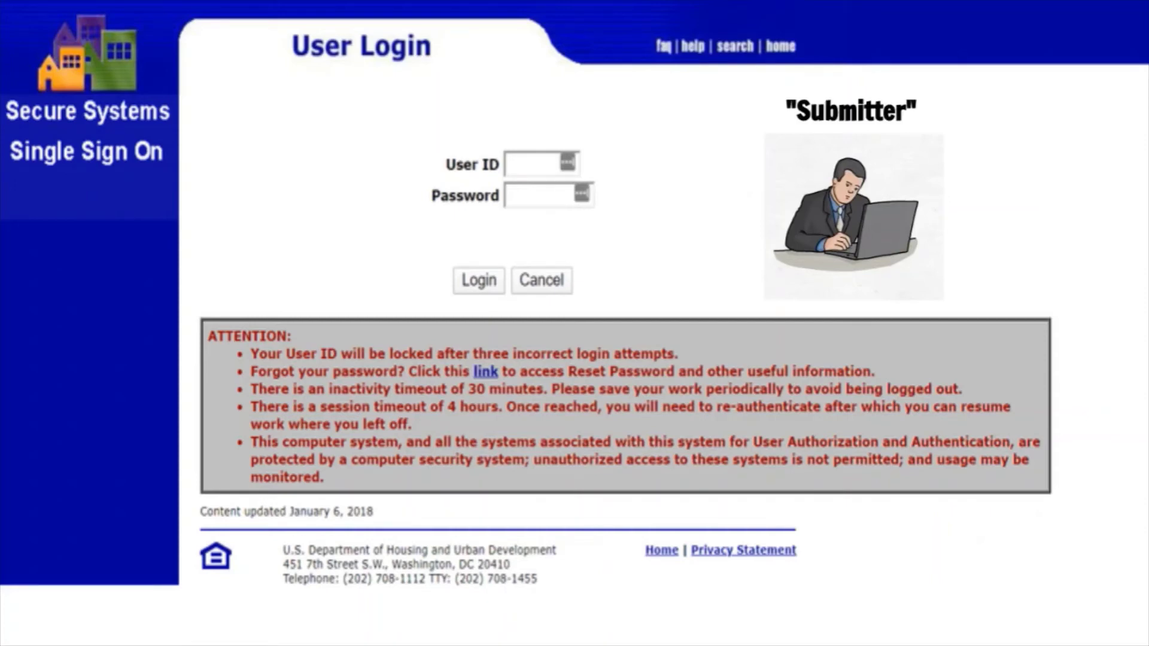
type("M-ID")
key("Tab")
type("••••••")
left_click(478, 280)
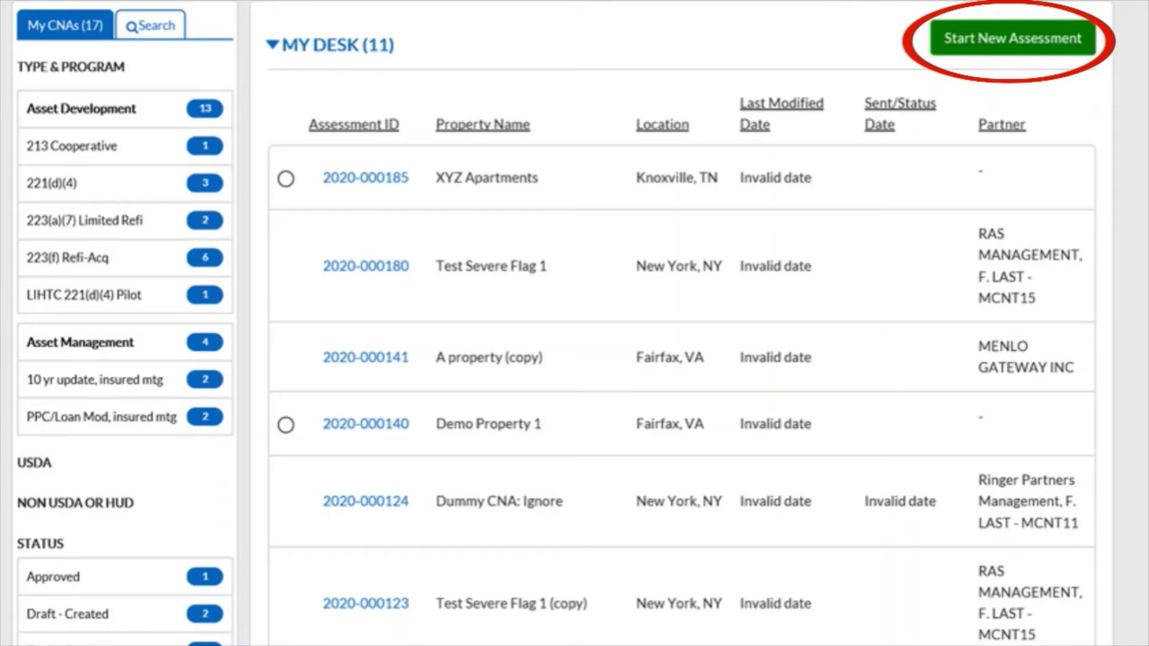
Step: Start a new HUD Asset Development CNA under LIHTC 221(d)(4) Pilot and enter the FHA number
left_click(1068, 55)
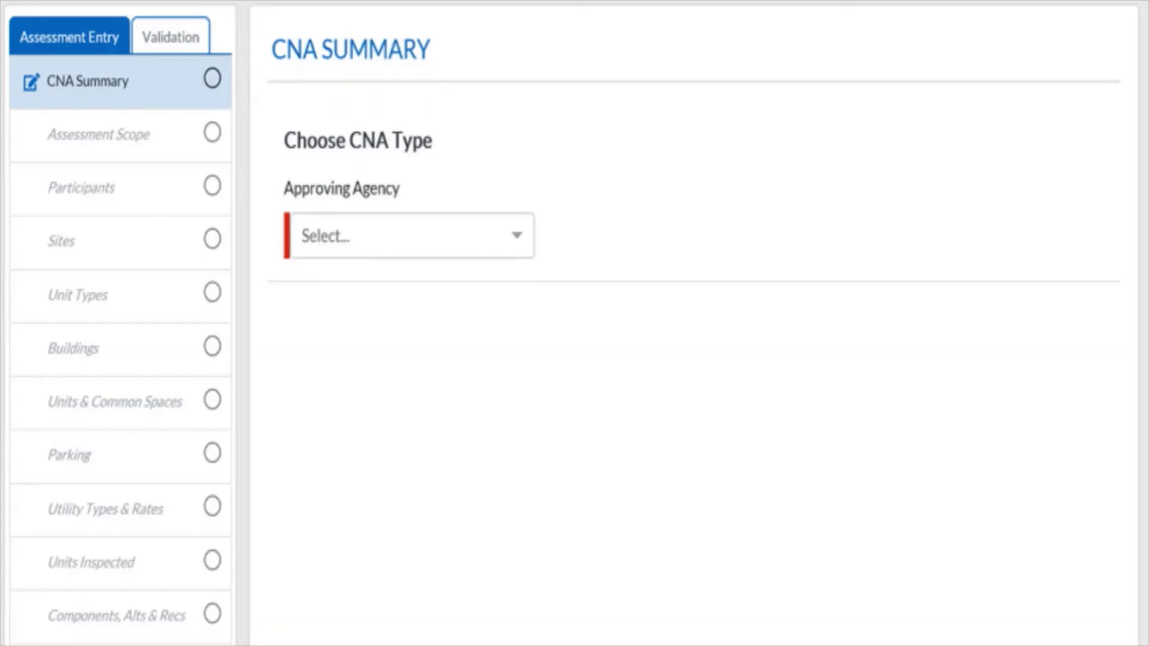
left_click(523, 244)
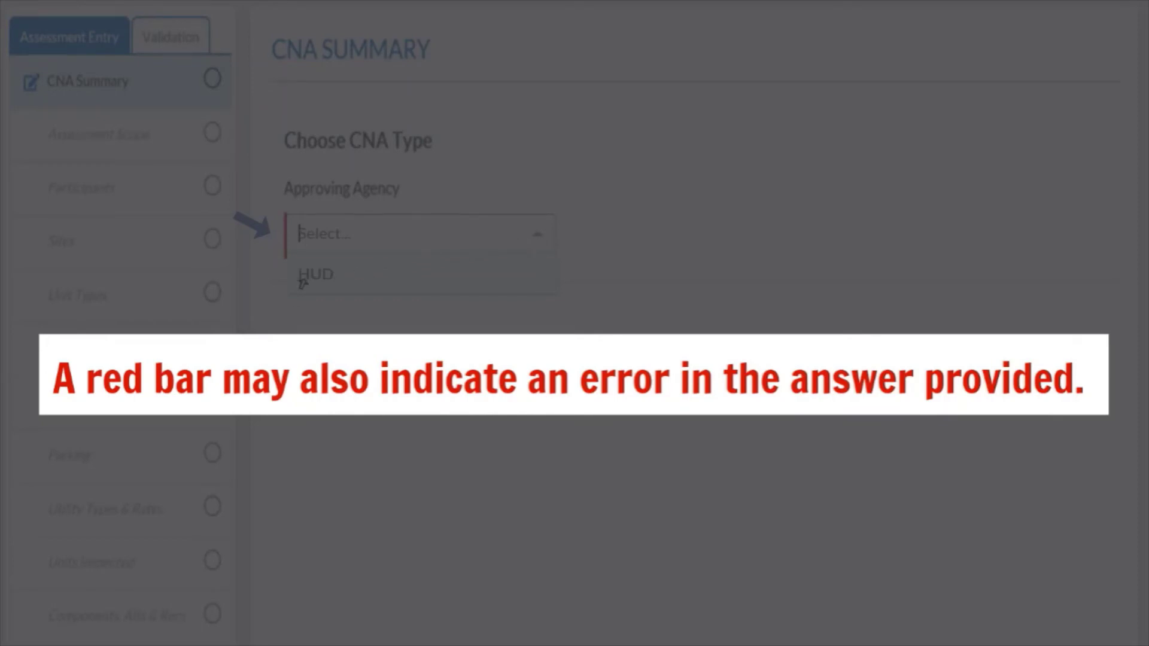
left_click(294, 313)
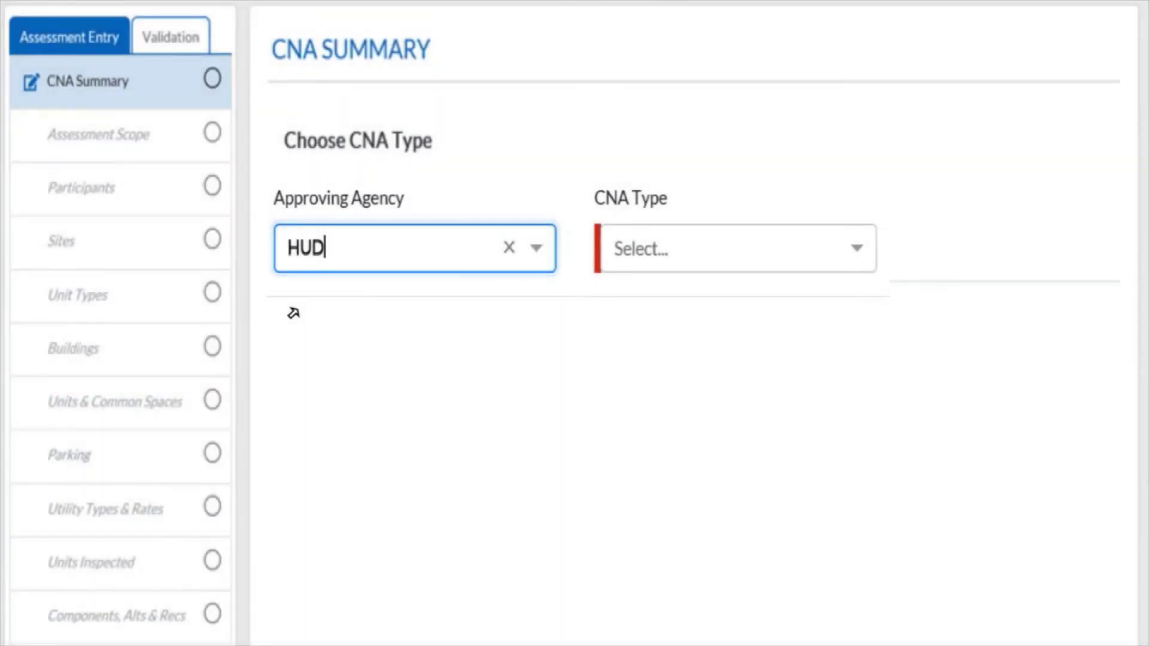
left_click(852, 261)
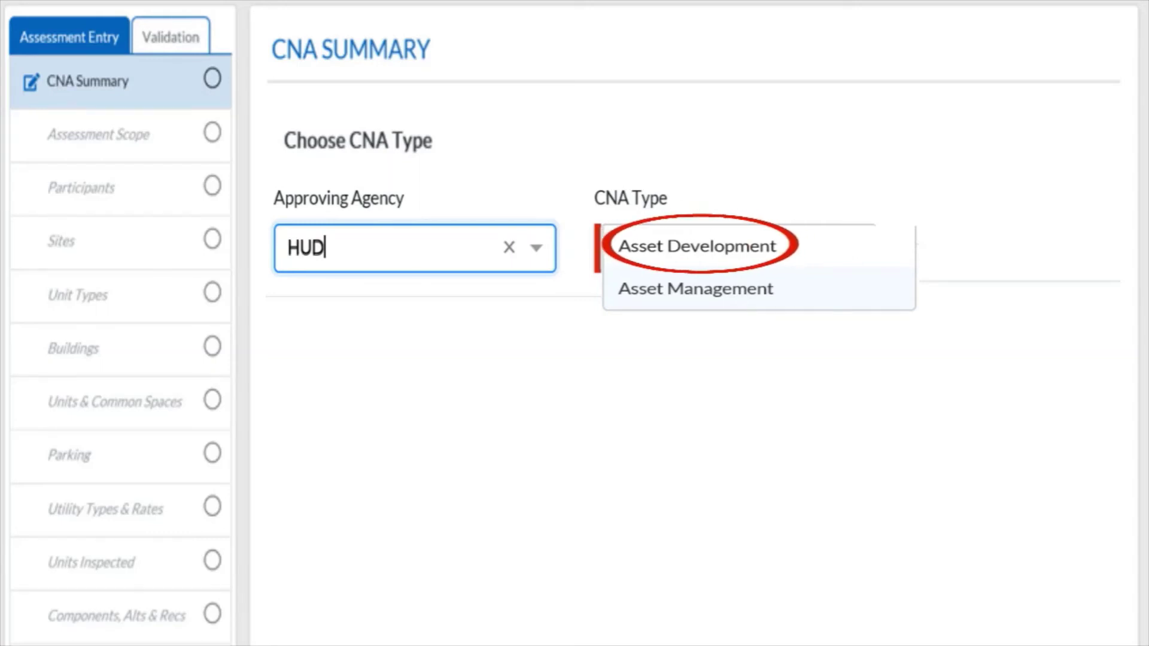
left_click(777, 254)
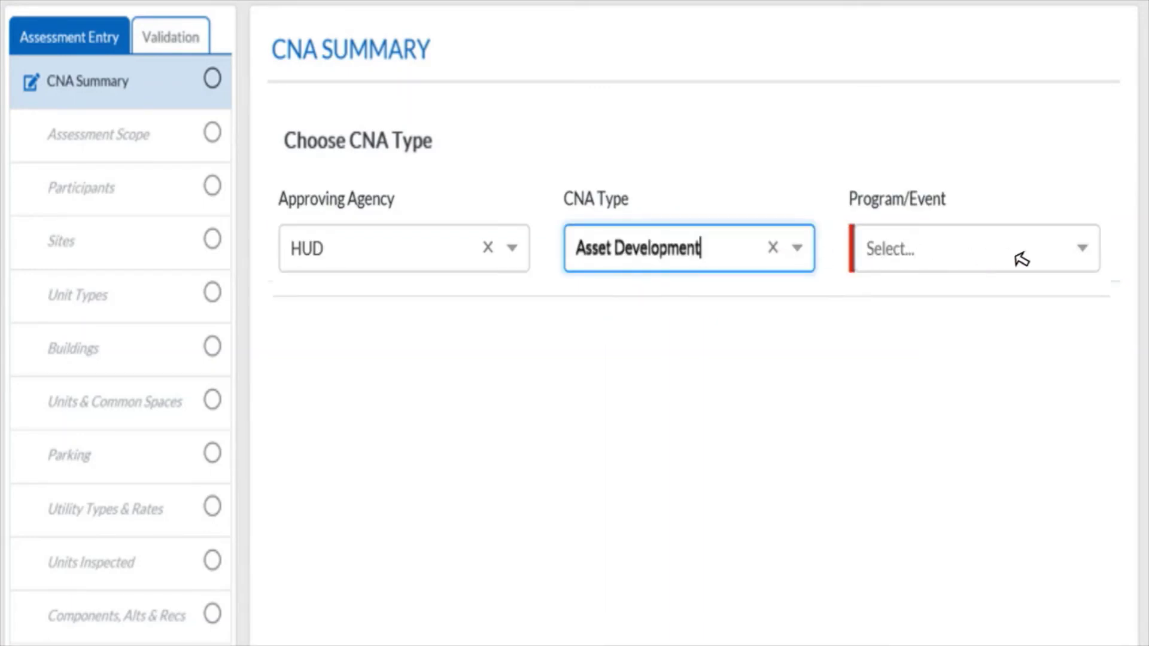
left_click(1093, 261)
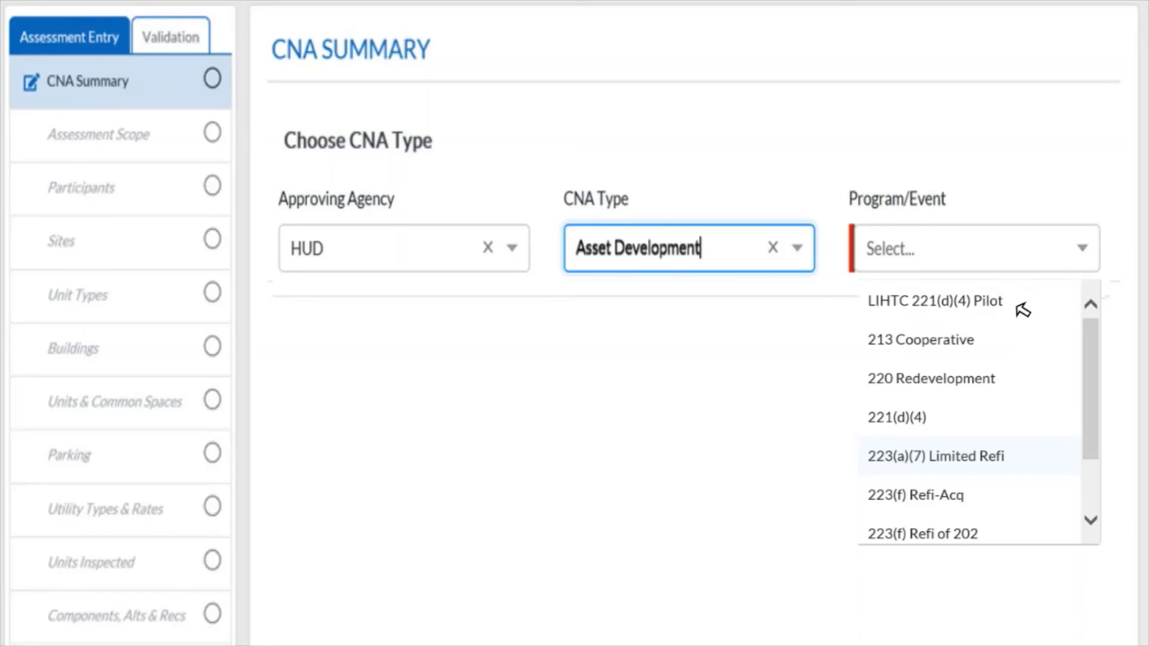
left_click(947, 304)
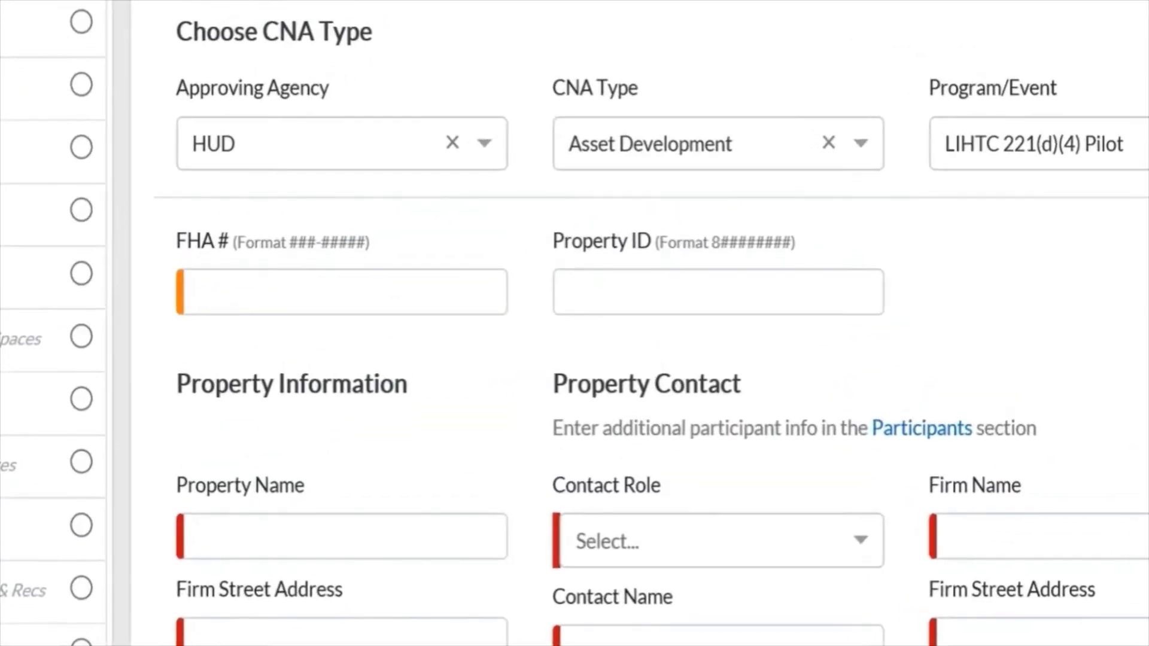
left_click(341, 292)
type("###-#####")
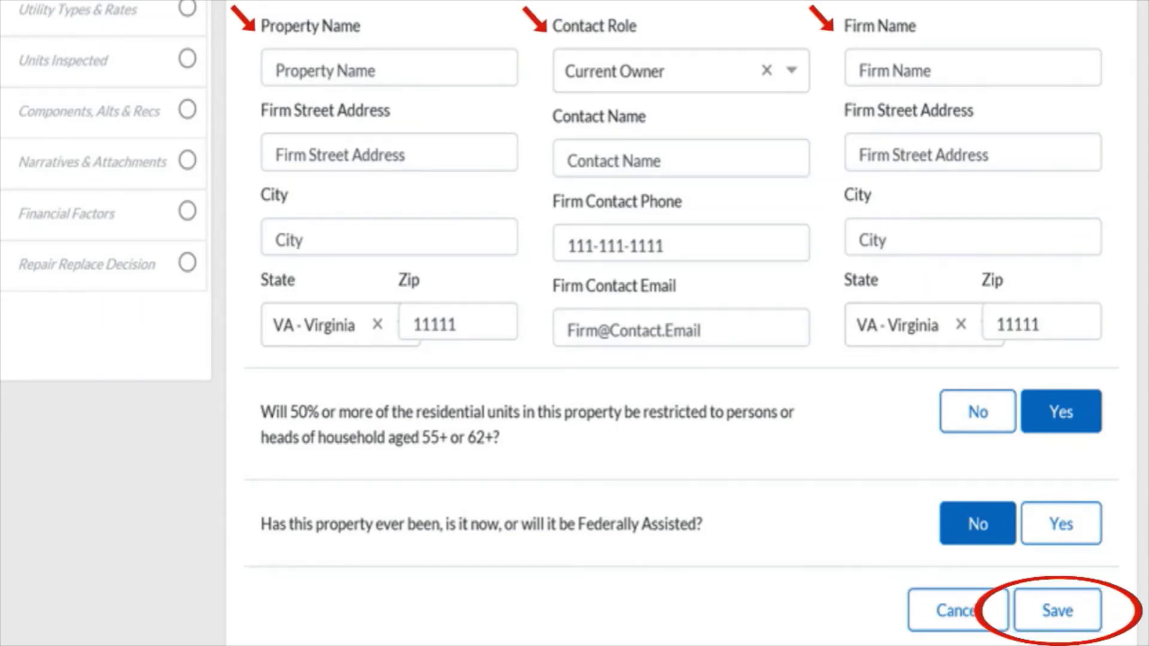
Step: Save the new CNA, confirm its creation, and view the two listed participants
left_click(1075, 622)
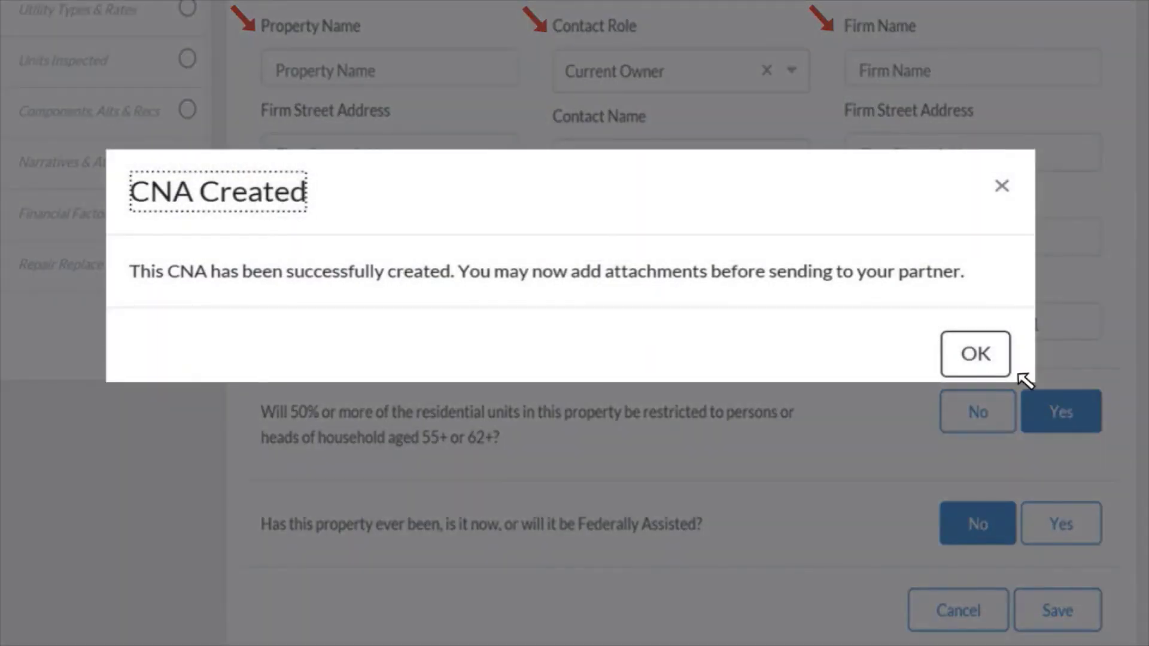
left_click(988, 365)
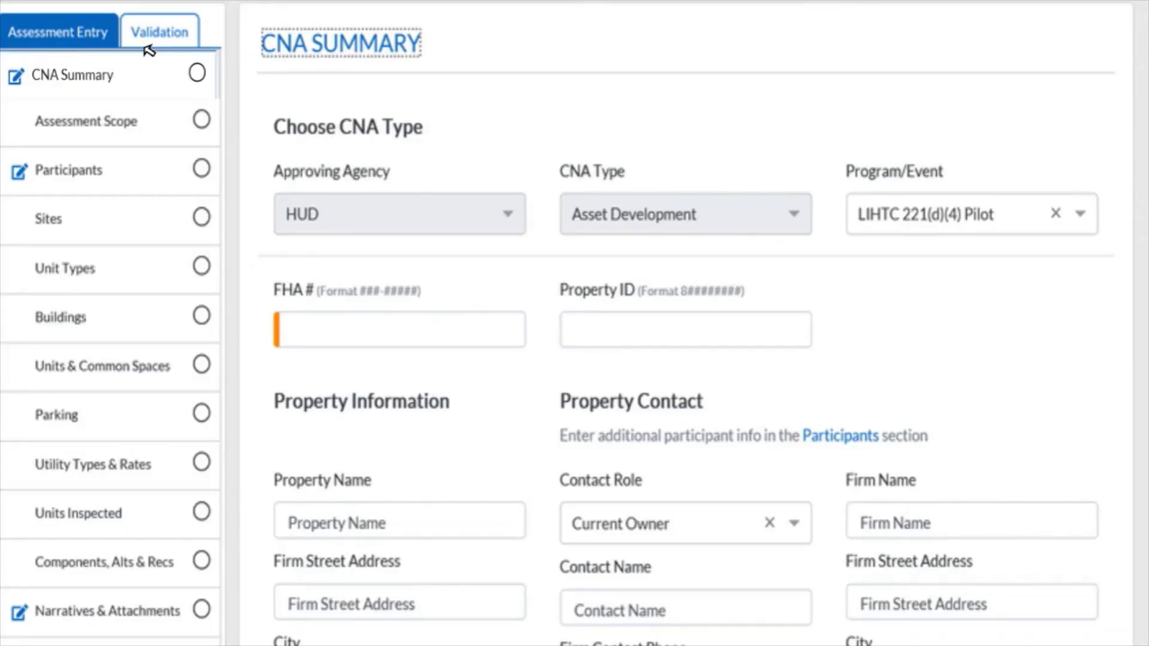
left_click(149, 175)
scroll(251, 216, "down", 5)
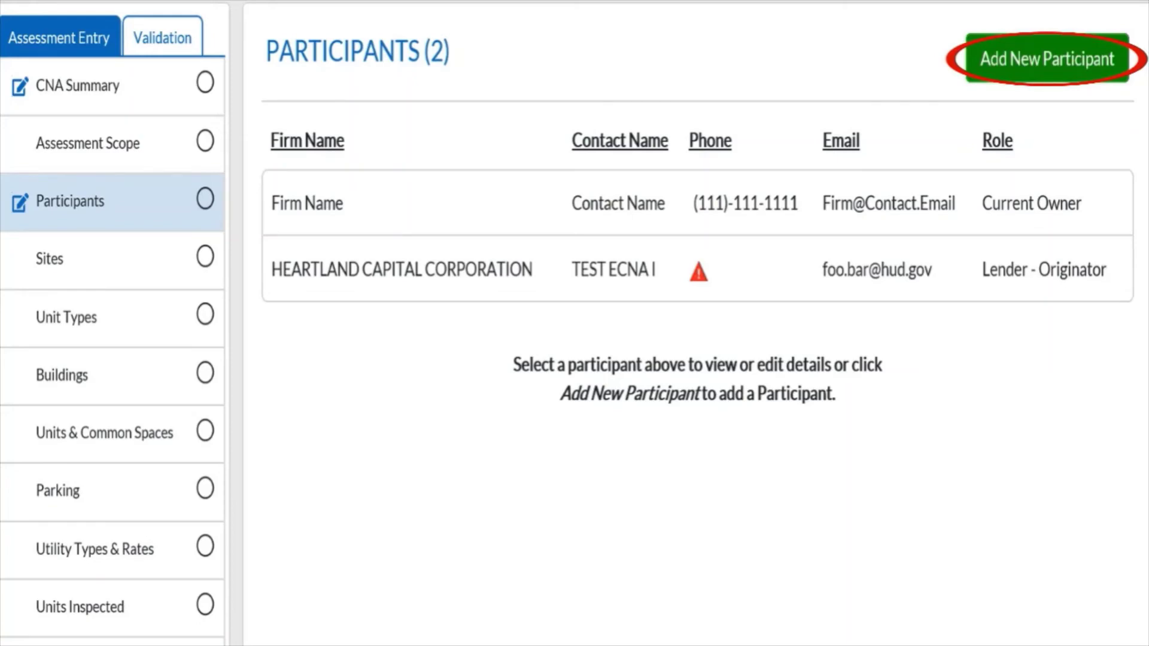
left_click(1088, 76)
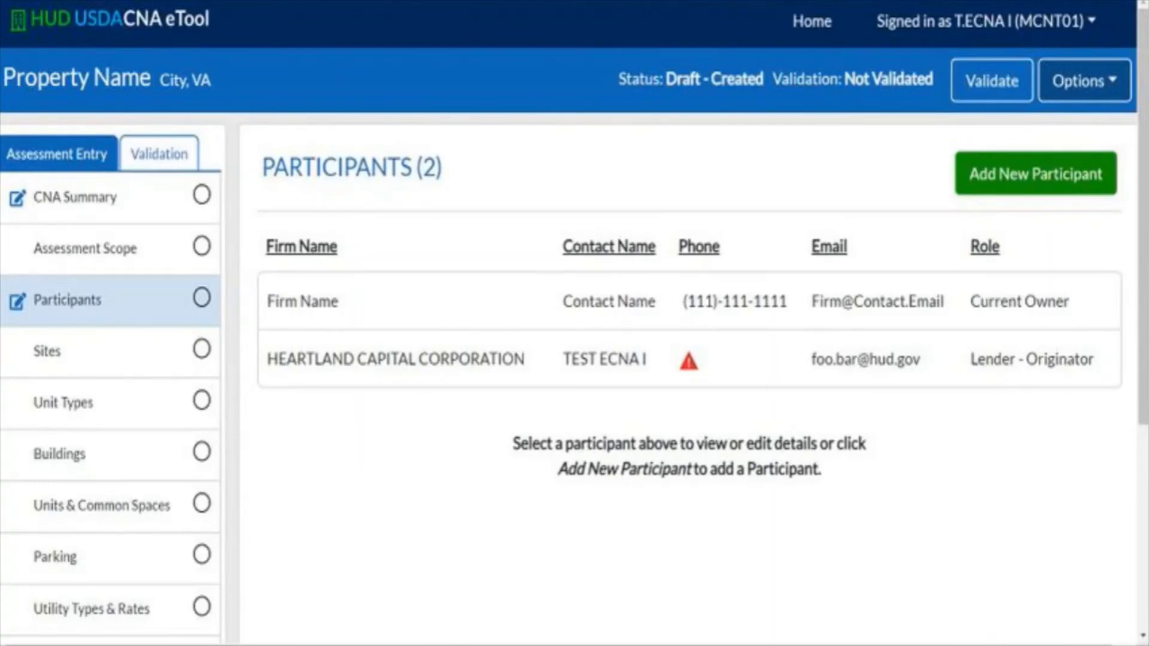
Step: Begin sending this CNA to a partner from the Options menu
left_click(1112, 96)
left_click(1017, 221)
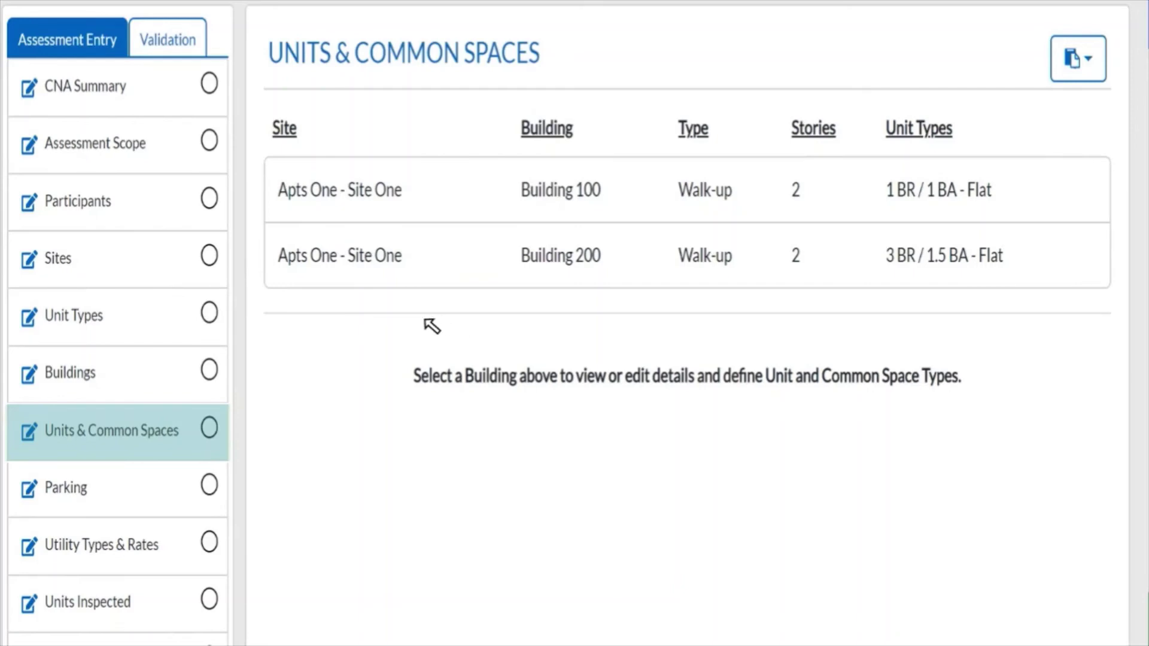
Step: Expand Building 100's unit types and common spaces, and add another common space
left_click(377, 194)
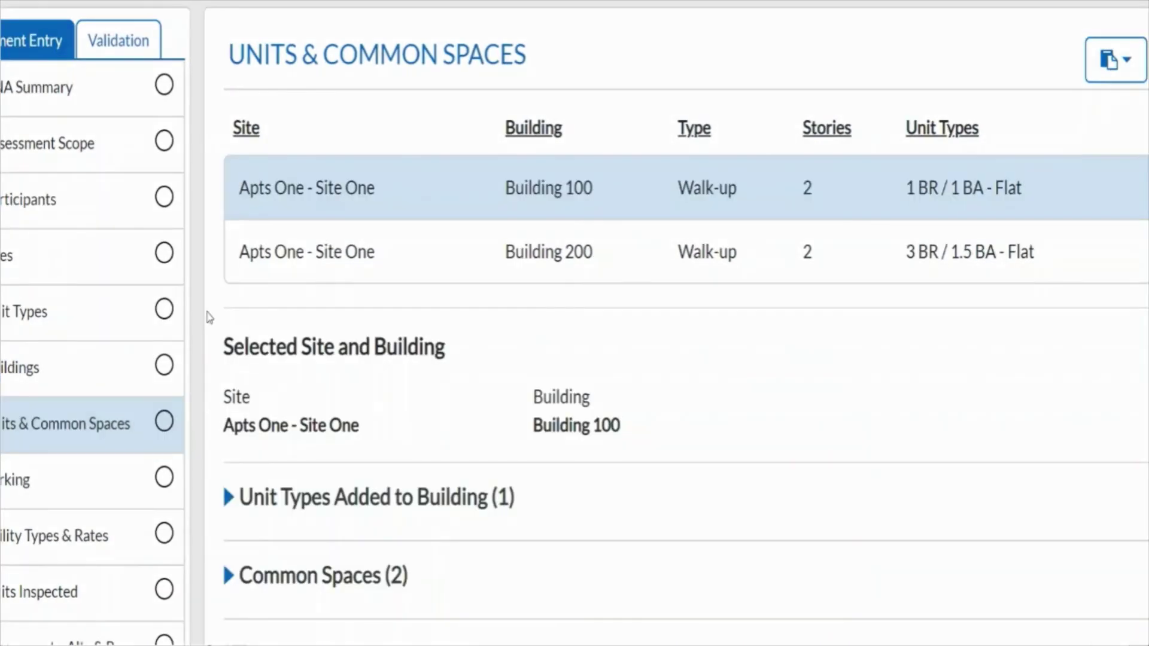
scroll(210, 317, "down", 3)
left_click(232, 352)
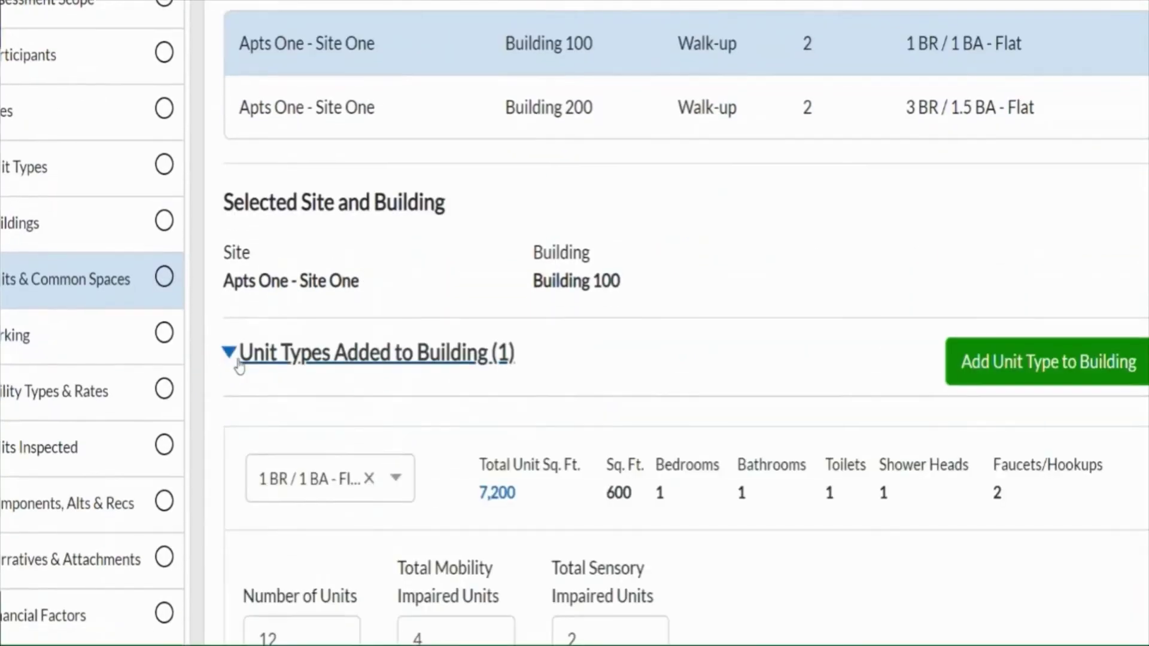
scroll(240, 366, "down", 4)
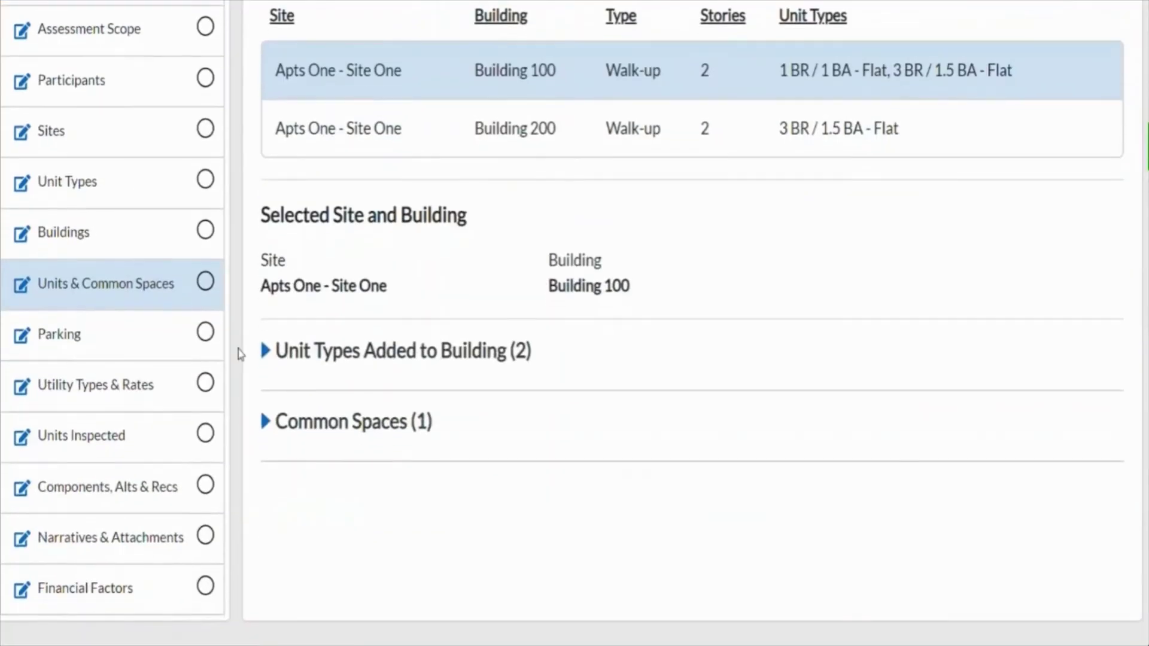
left_click(268, 423)
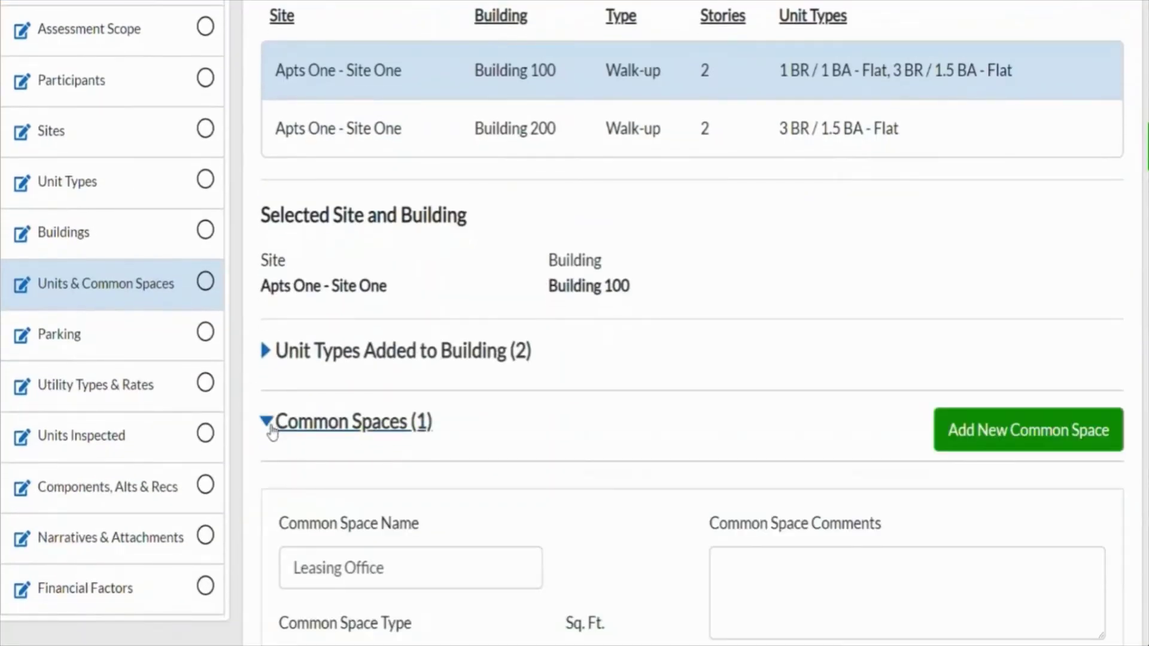
scroll(270, 434, "down", 4)
scroll(272, 430, "down", 1)
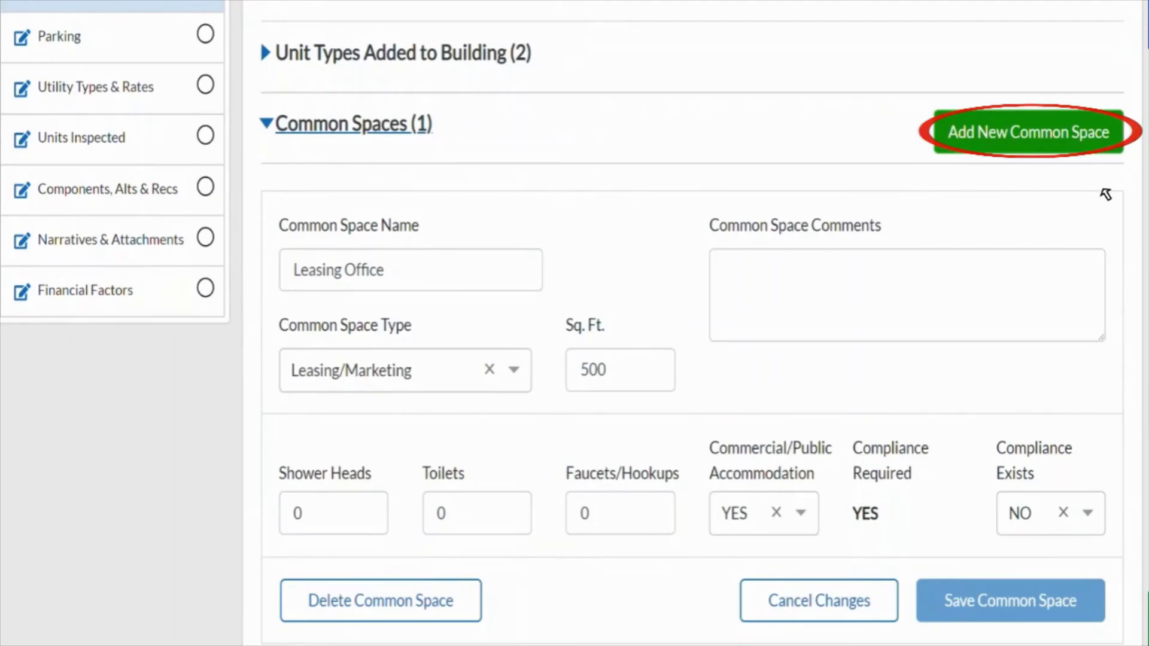
left_click(1085, 148)
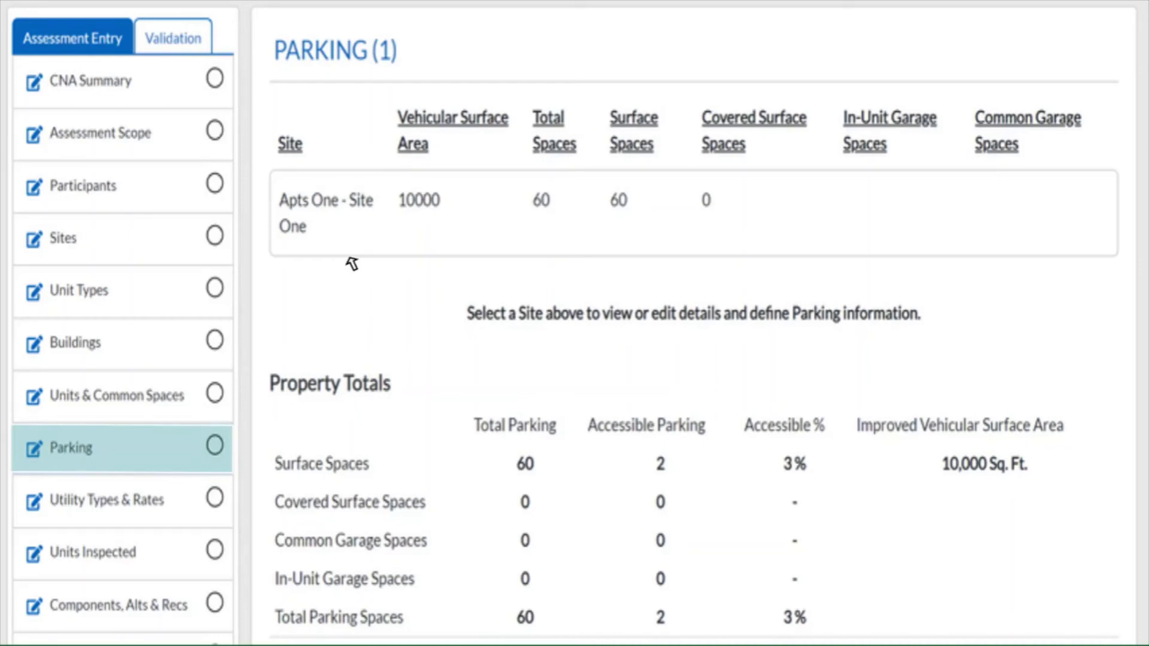
Step: Add in-unit garage and common garage parking rows to Apts One - Site One
left_click(307, 231)
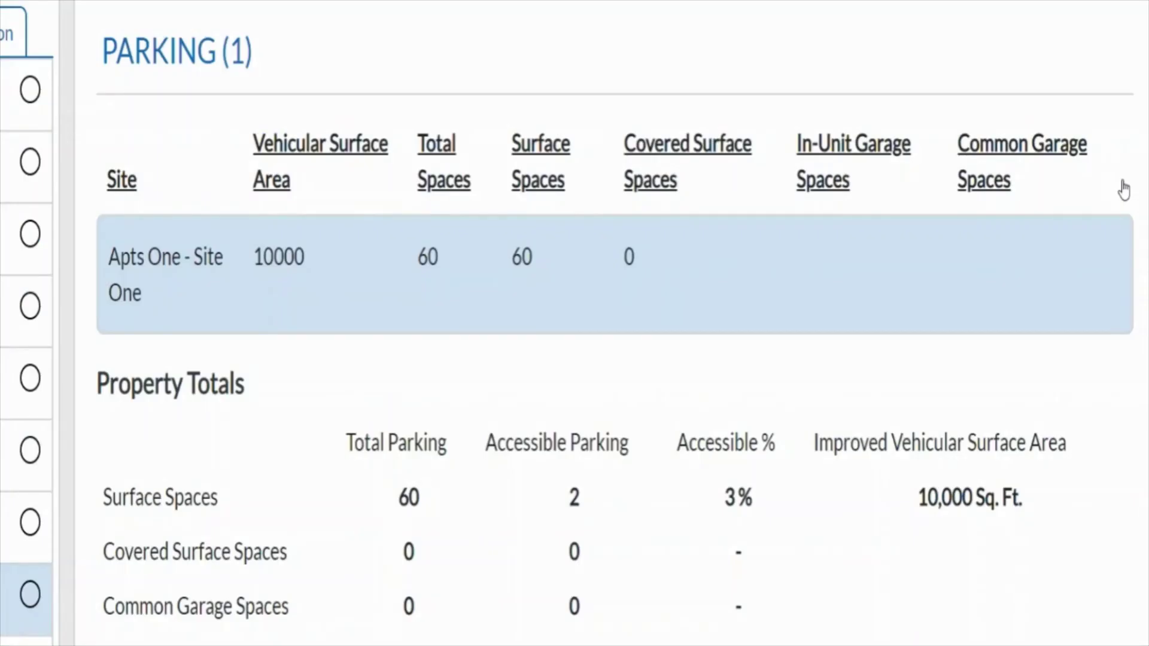
scroll(1124, 190, "down", 5)
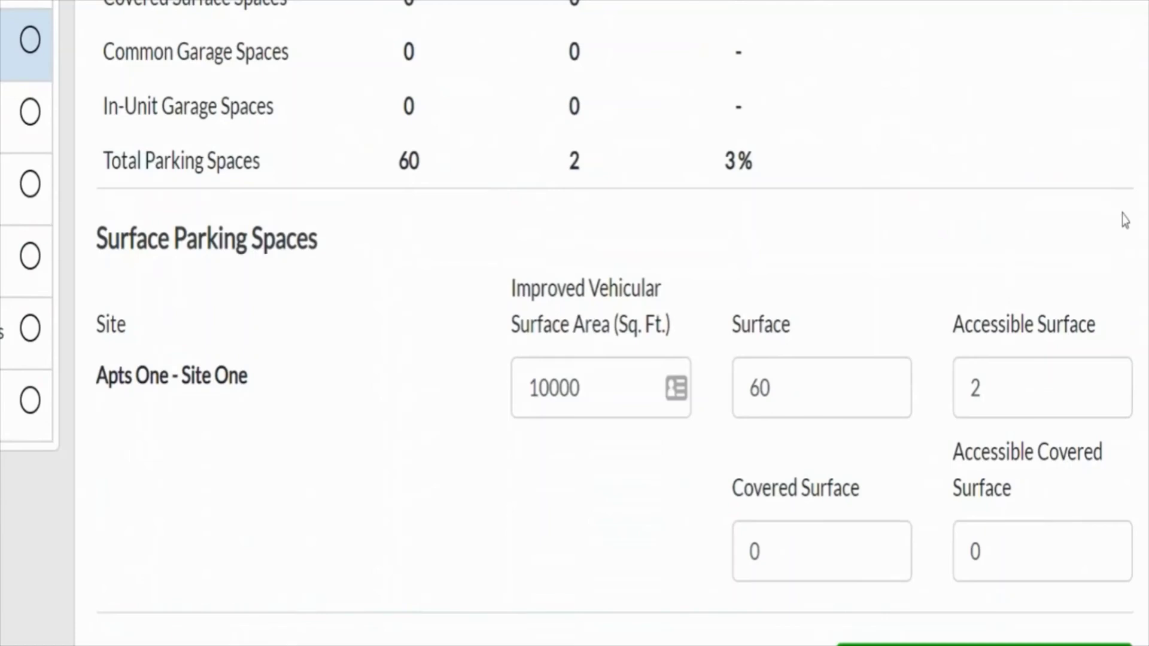
scroll(1125, 221, "down", 6)
left_click(1122, 262)
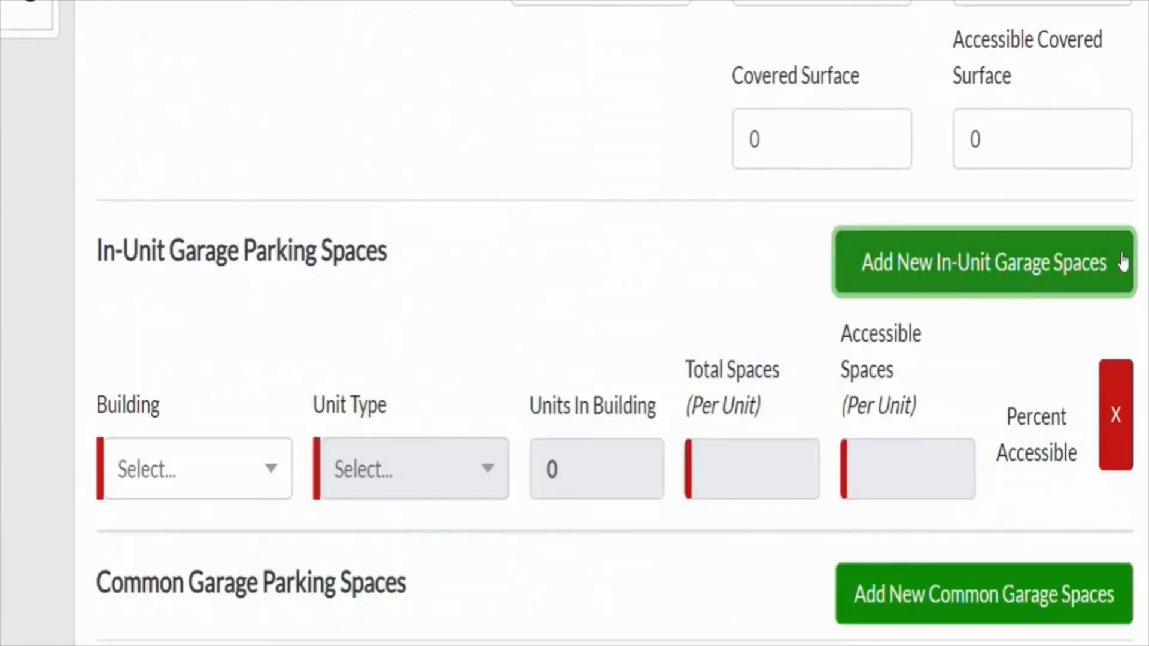
scroll(1123, 262, "down", 3)
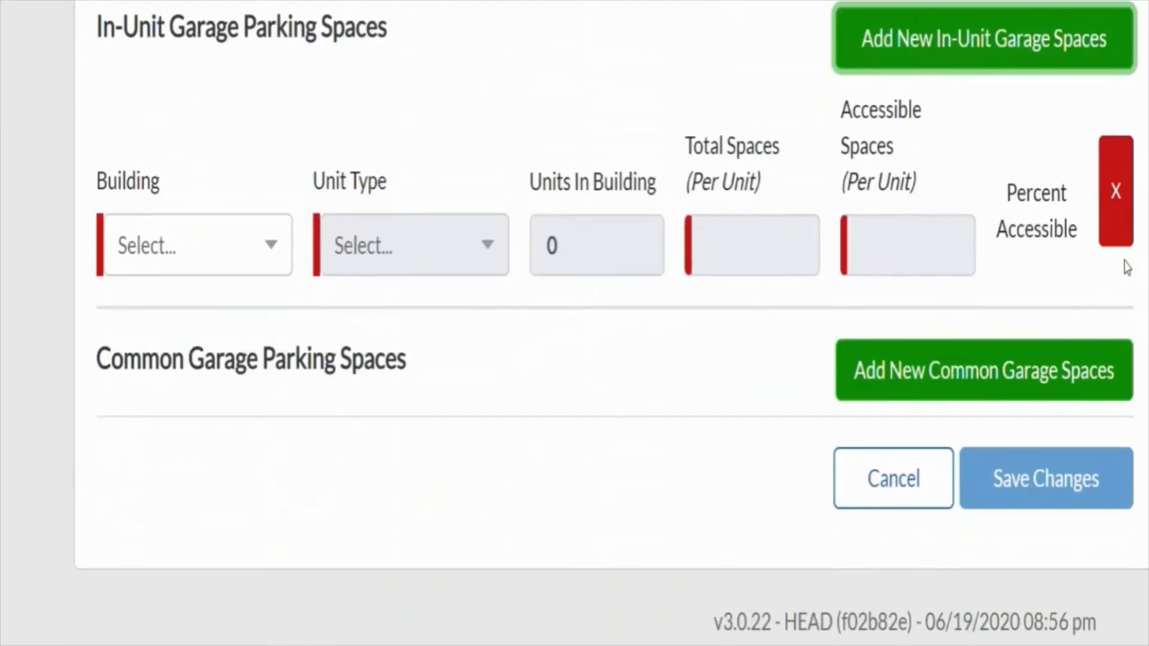
left_click(1129, 374)
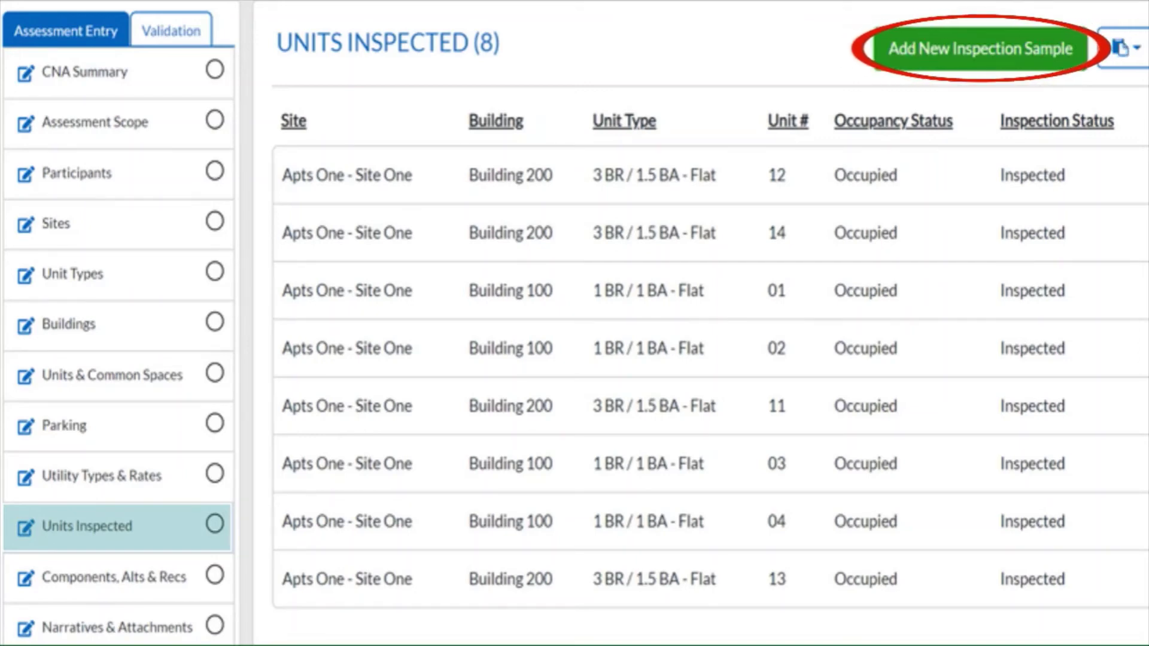
Step: Start a new inspection sample and review its form
left_click(1077, 65)
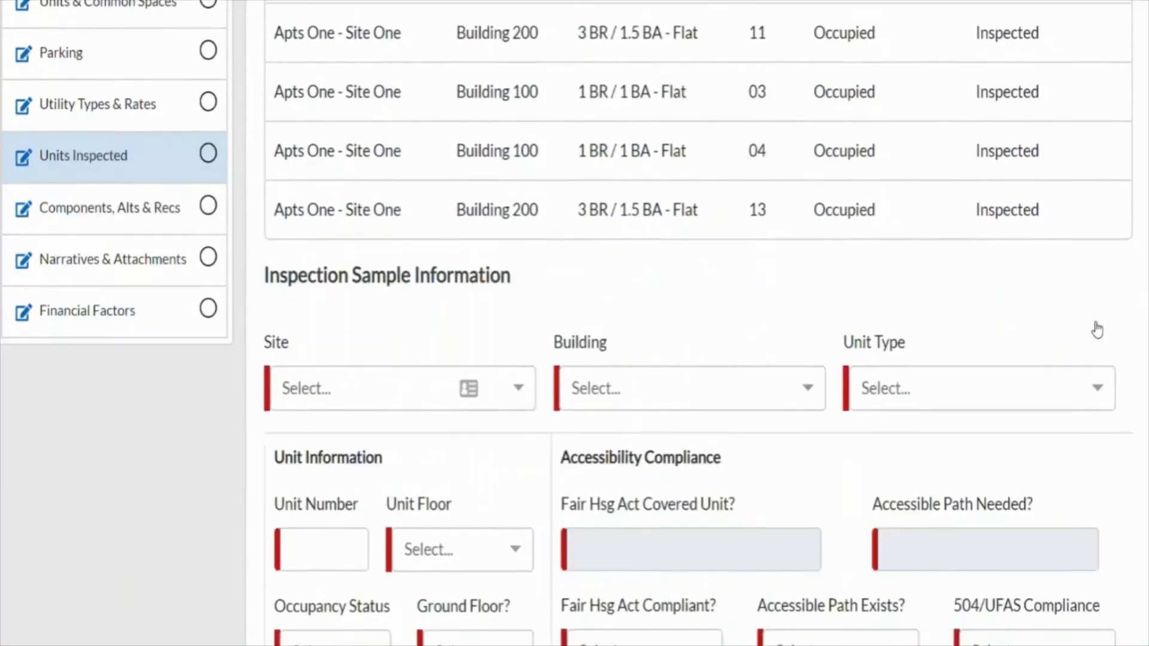
scroll(1101, 335, "down", 1)
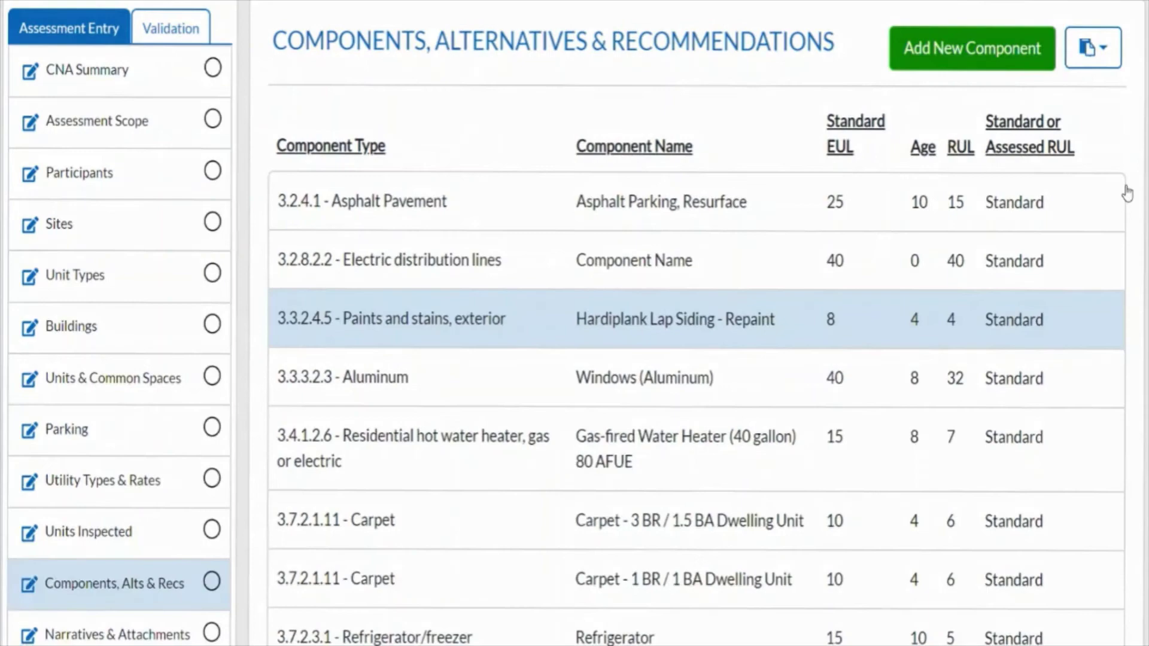
Step: Expand the Hardiplank component's replacement alternatives
scroll(1128, 194, "down", 10)
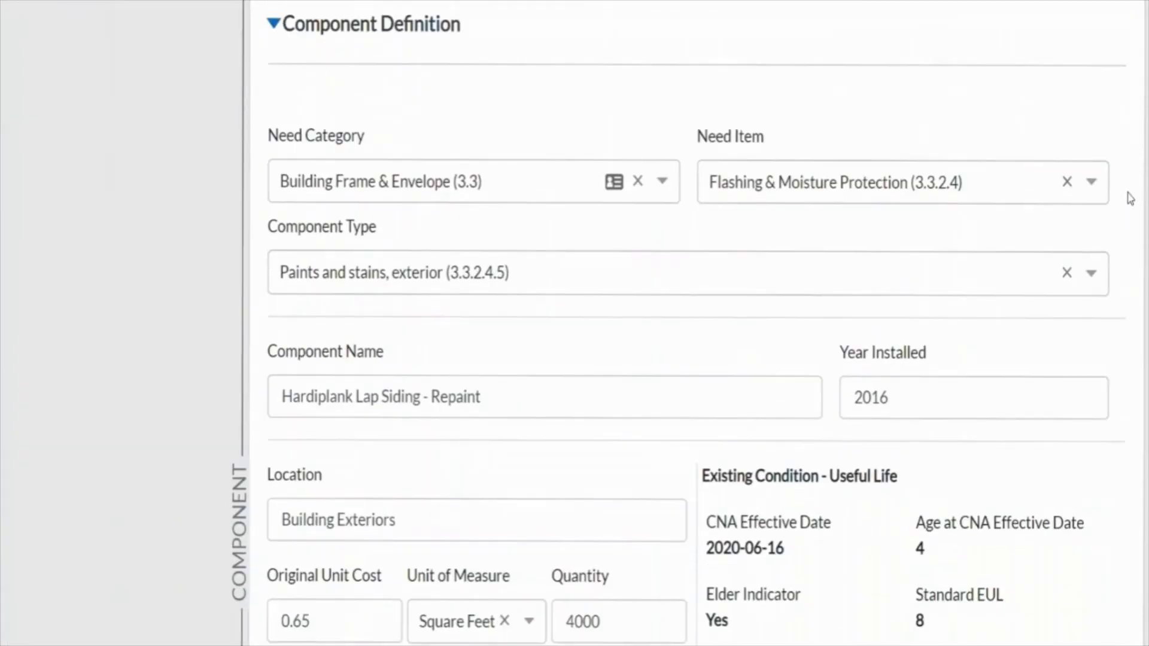
scroll(1129, 196, "down", 8)
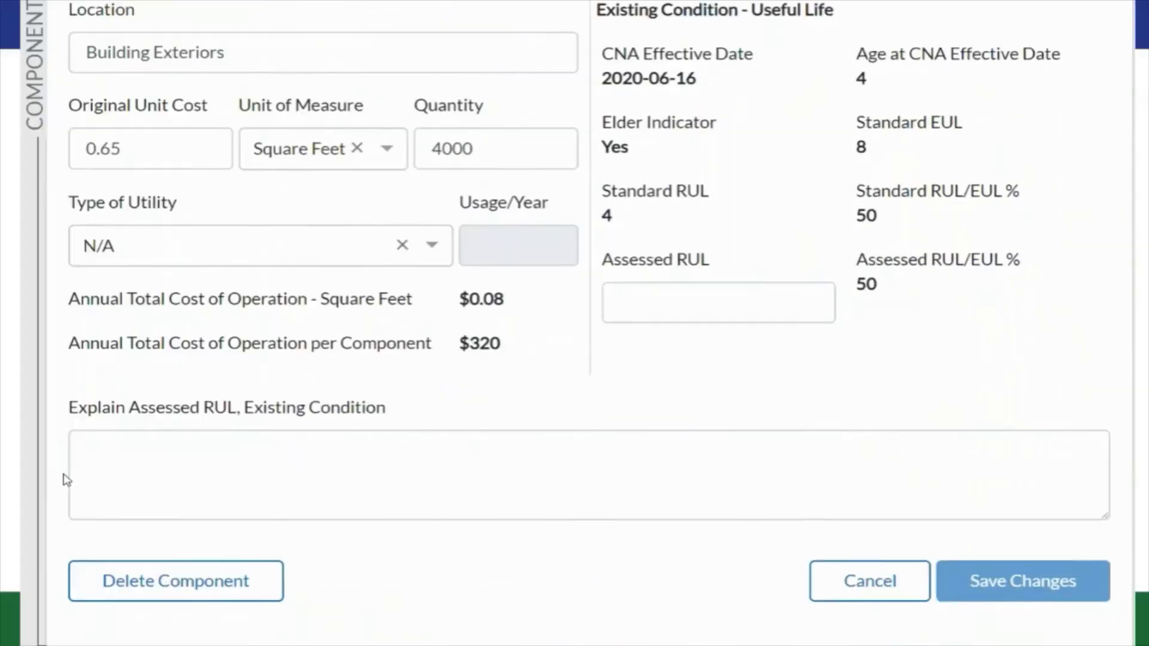
scroll(67, 477, "down", 3)
left_click(78, 535)
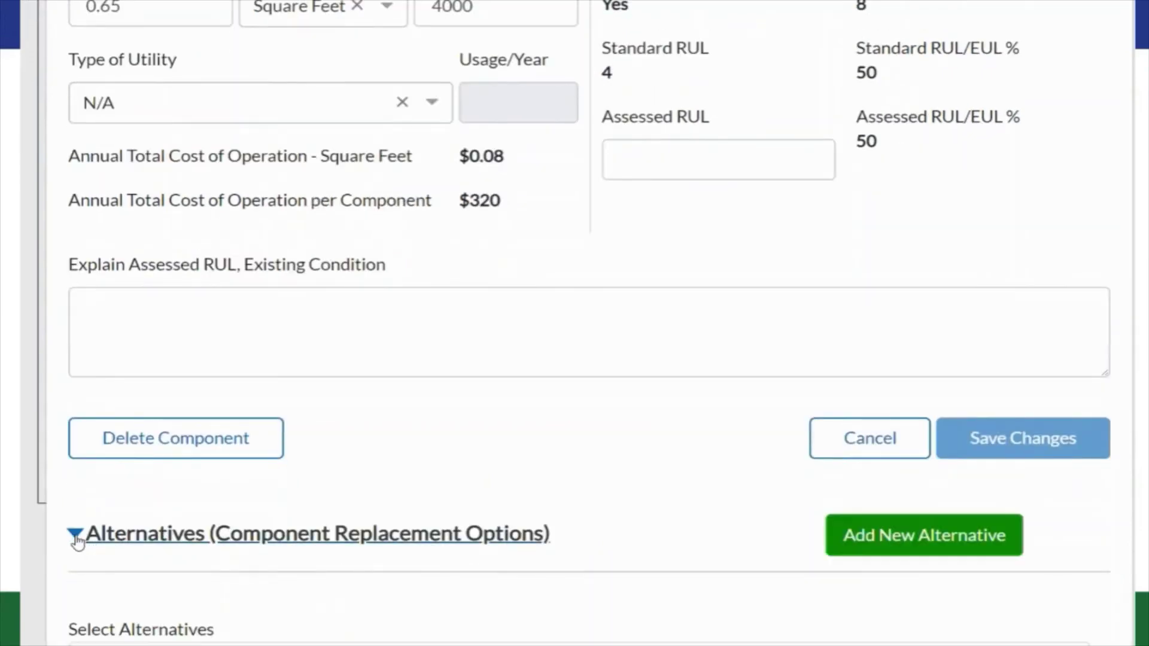
scroll(71, 529, "down", 8)
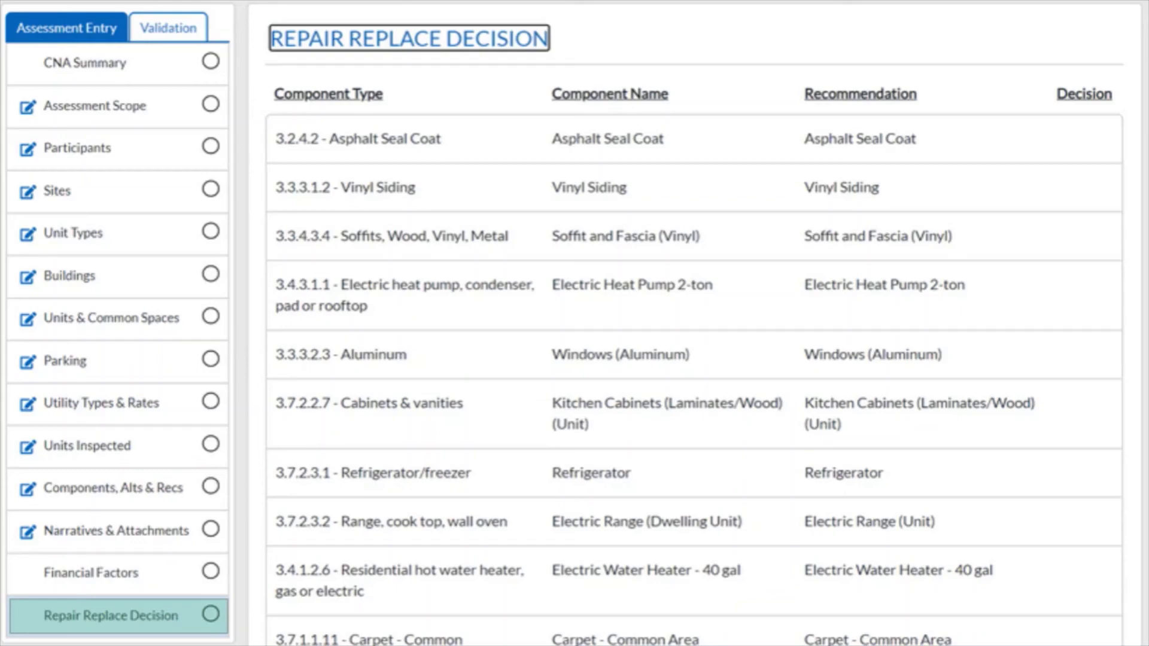
Step: Scroll through the Asphalt Seal Coat repair/replace decision form
scroll(239, 146, "down", 10)
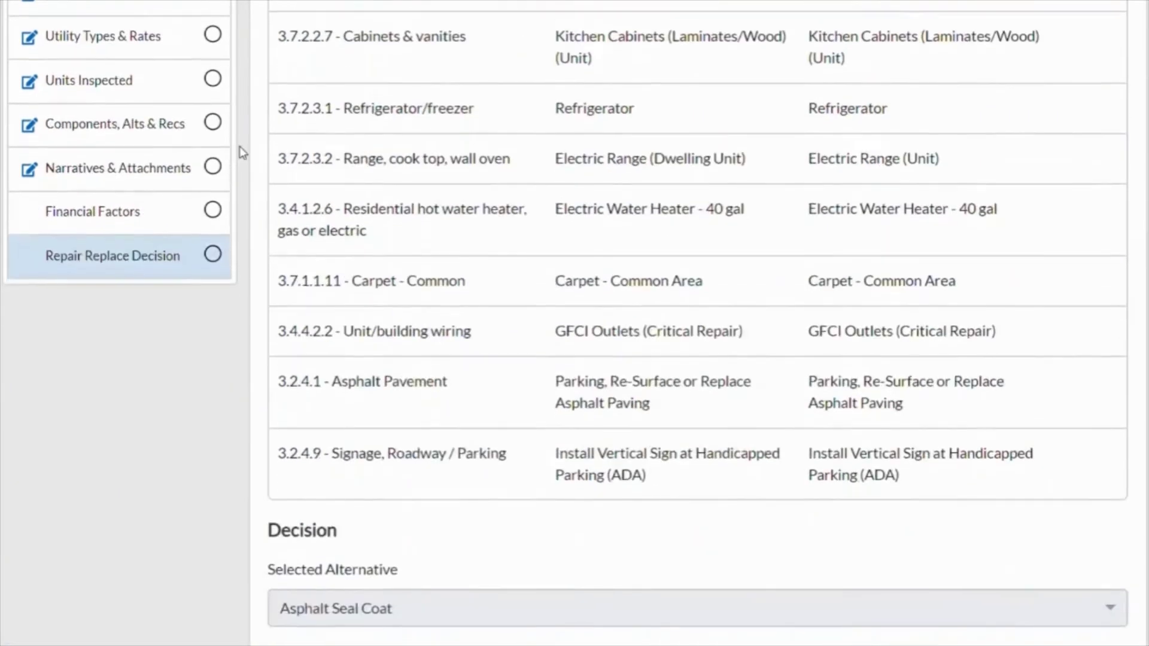
scroll(242, 152, "down", 1)
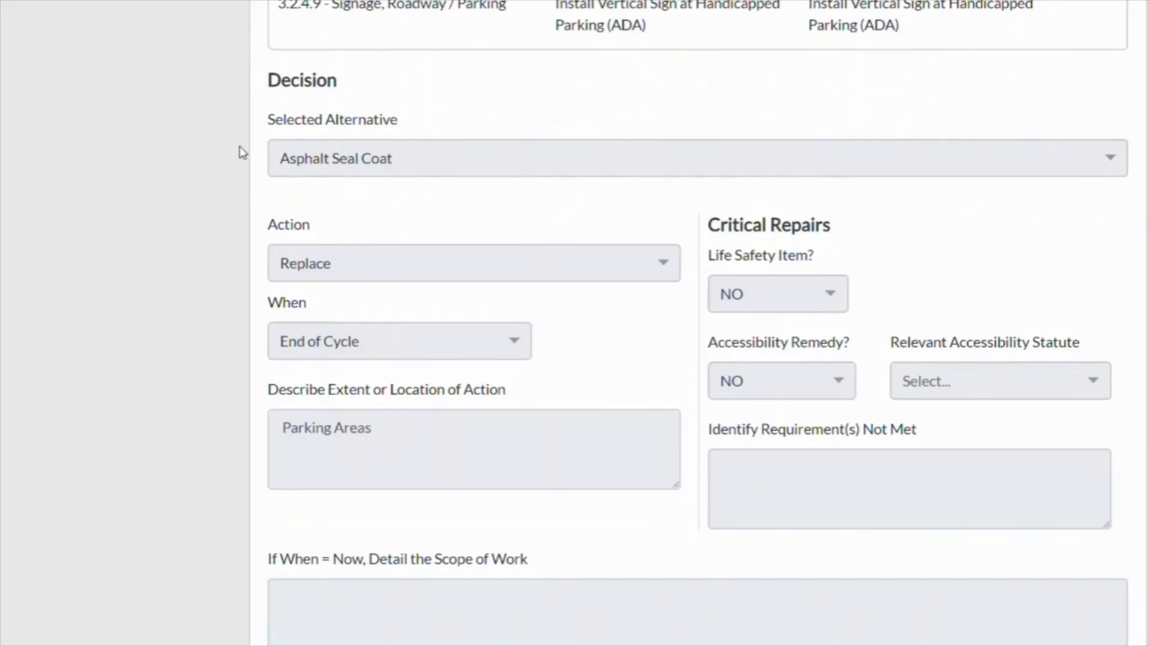
scroll(242, 153, "down", 1)
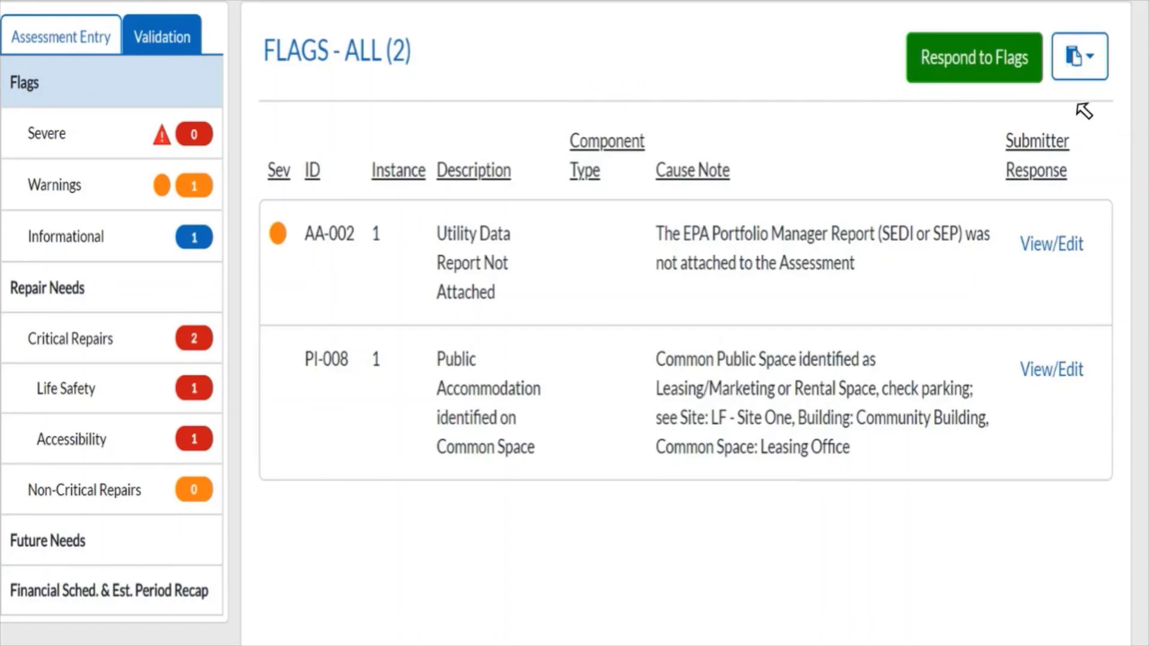
Step: Review the flag responses, including PI-008, and begin submitting the CNA
left_click(1018, 78)
left_click(865, 436)
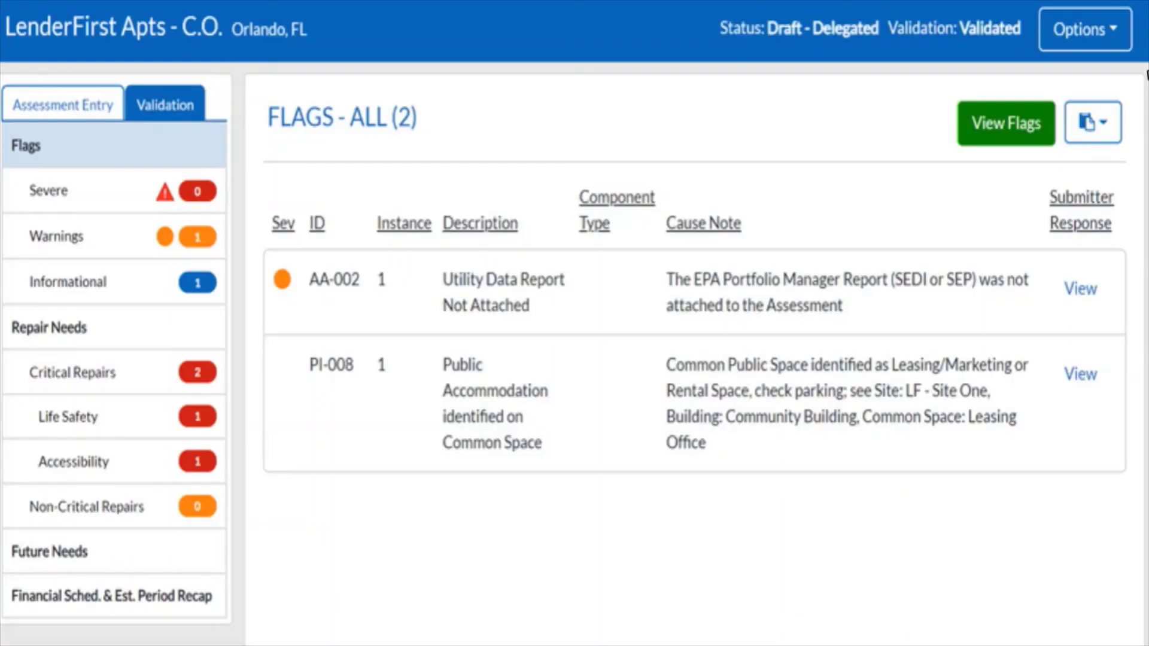
left_click(1113, 33)
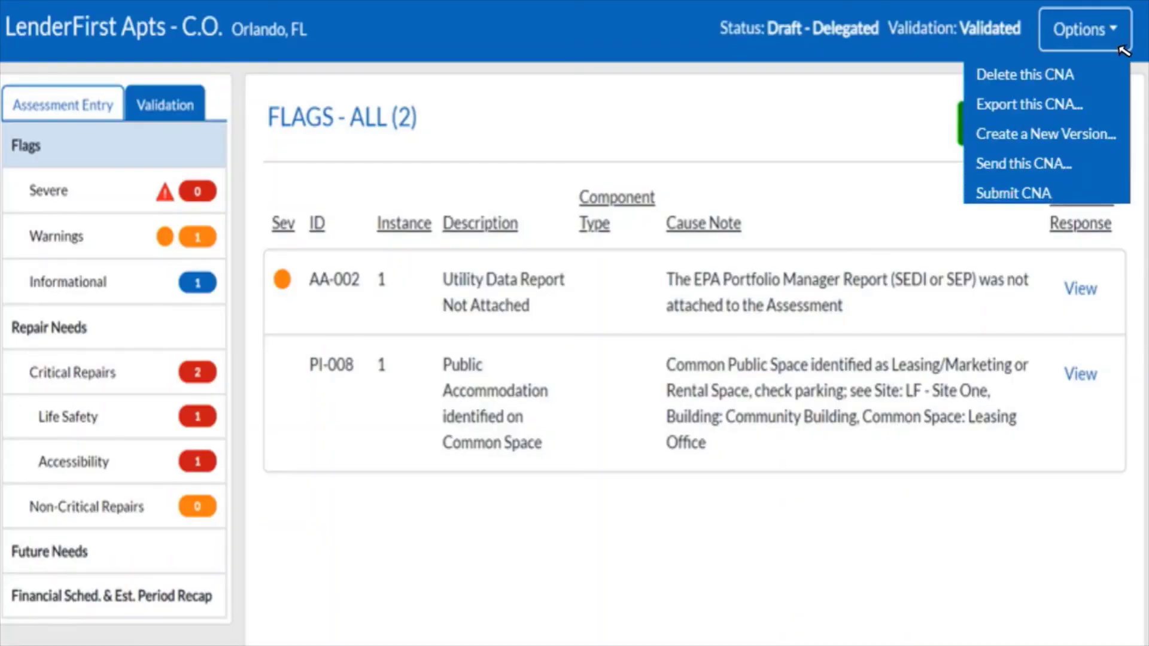
left_click(1066, 192)
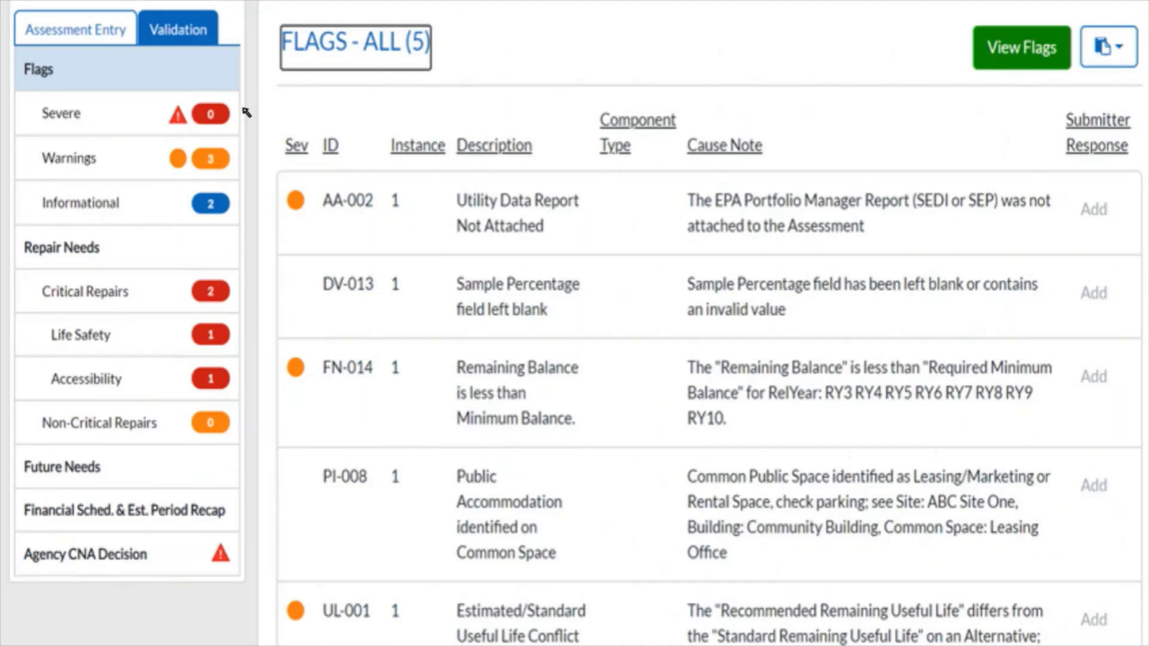
Step: Review the Agency CNA Decision, then create and confirm a new version of the ABC Apartments - SJH assessment
left_click(197, 554)
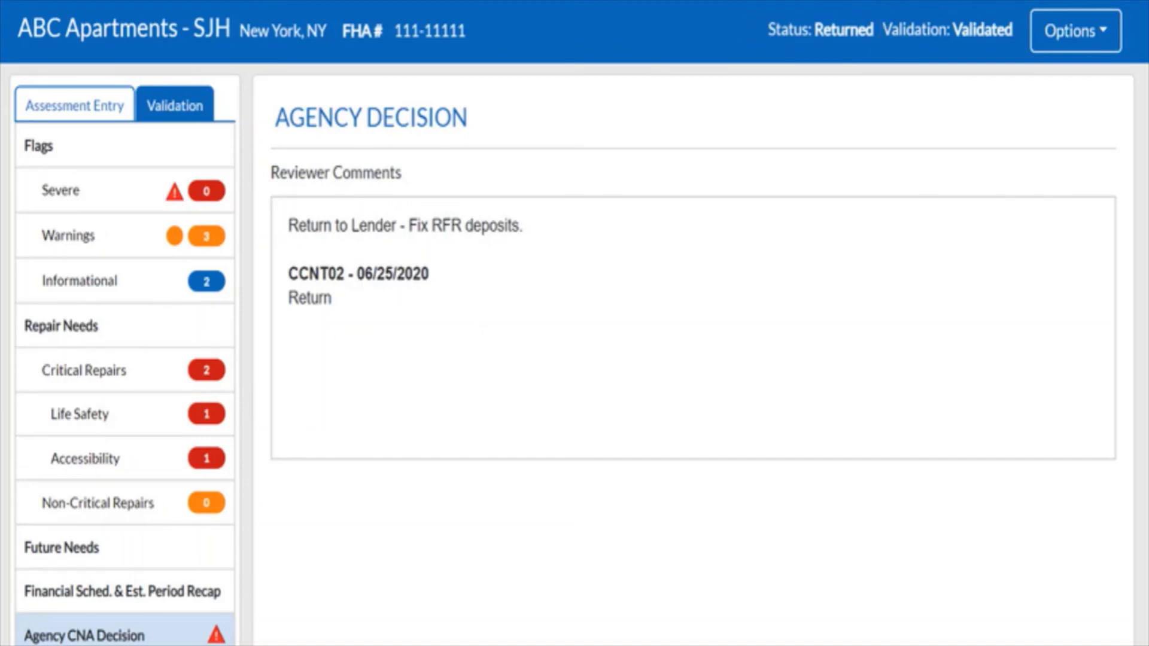
left_click(1108, 40)
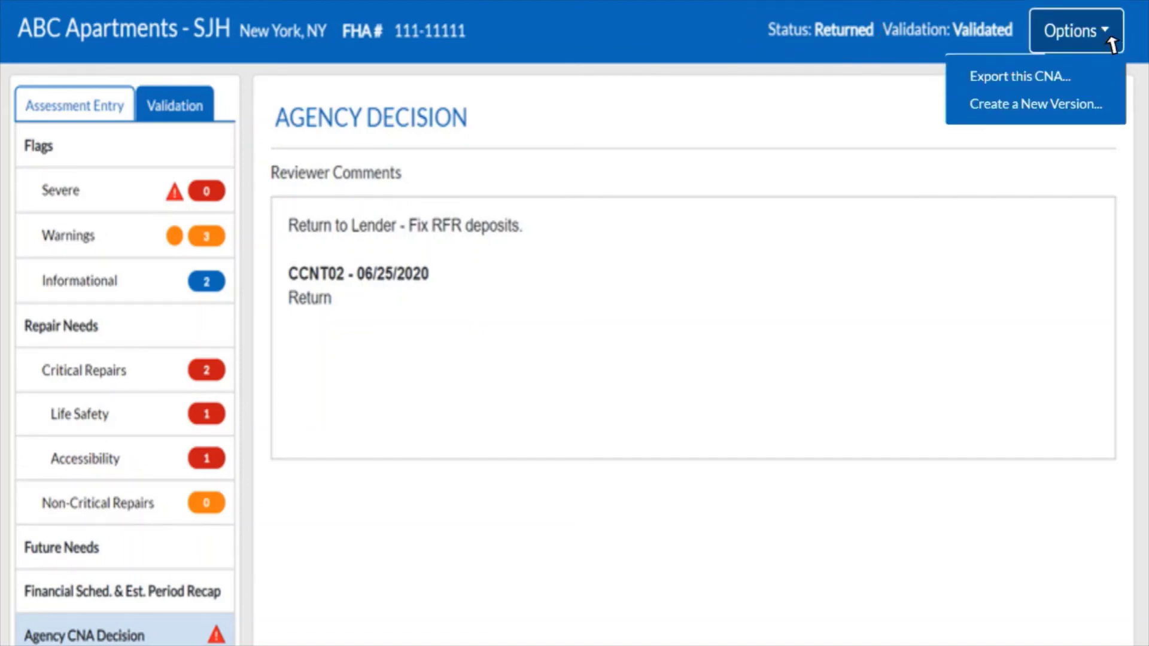
left_click(1039, 114)
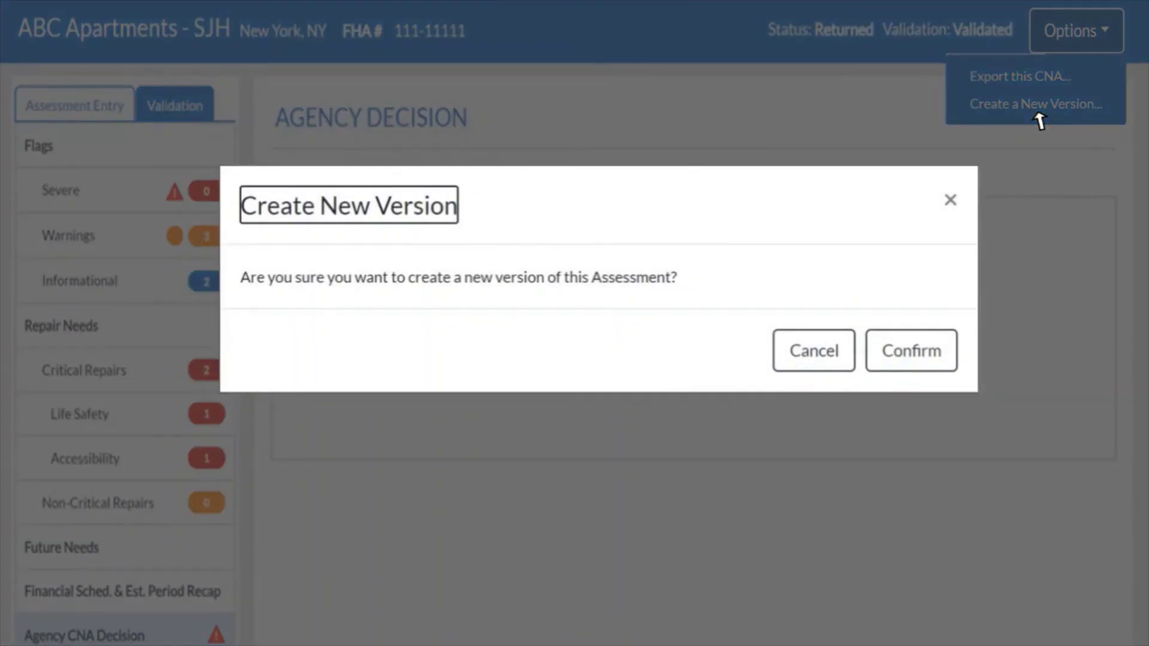
left_click(916, 355)
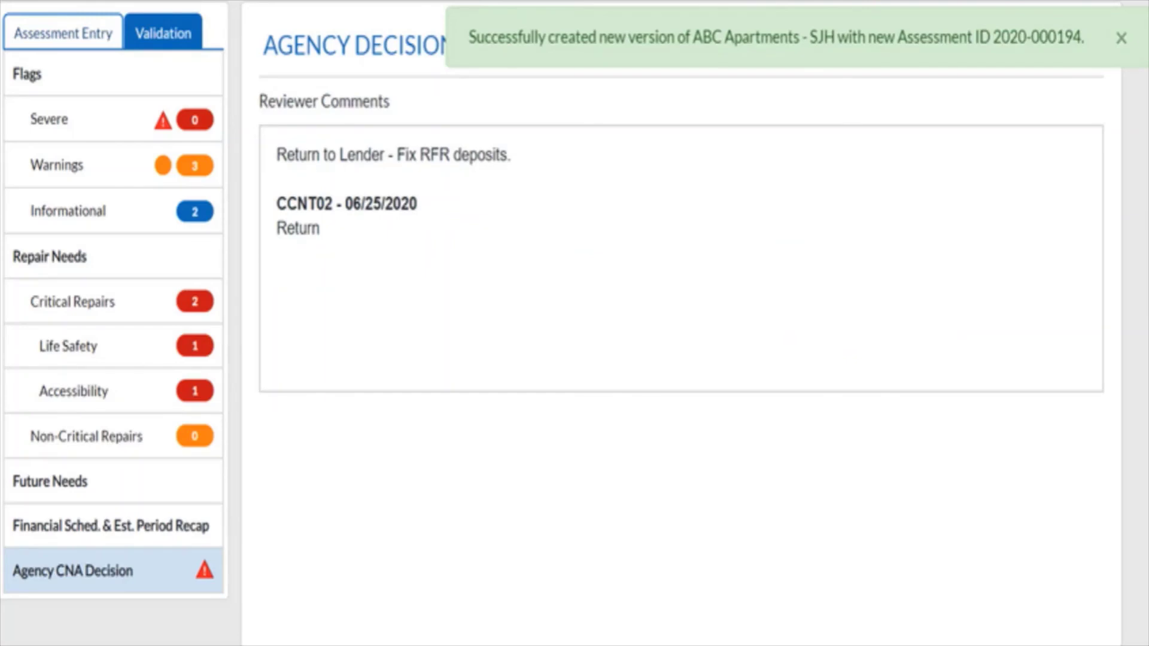